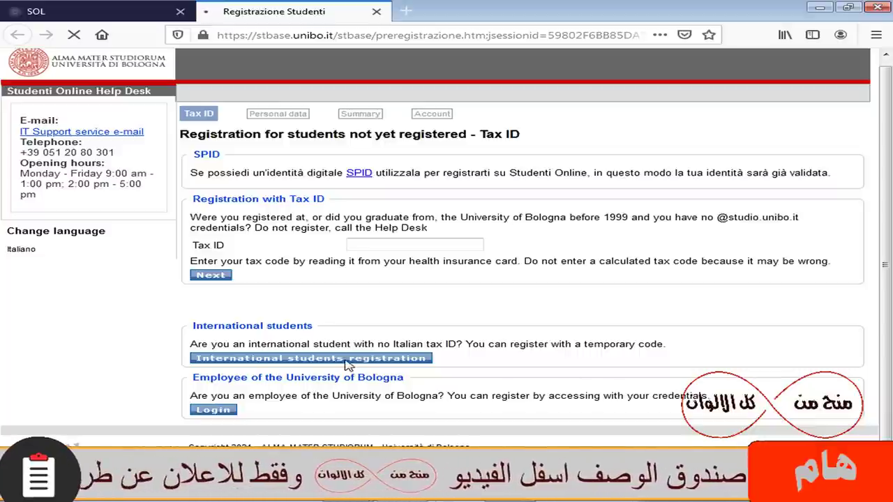
- Open the empty International students registration Personal data form, look it over, then return to Studenti Online
click(350, 361)
scroll(888, 167, down, 2)
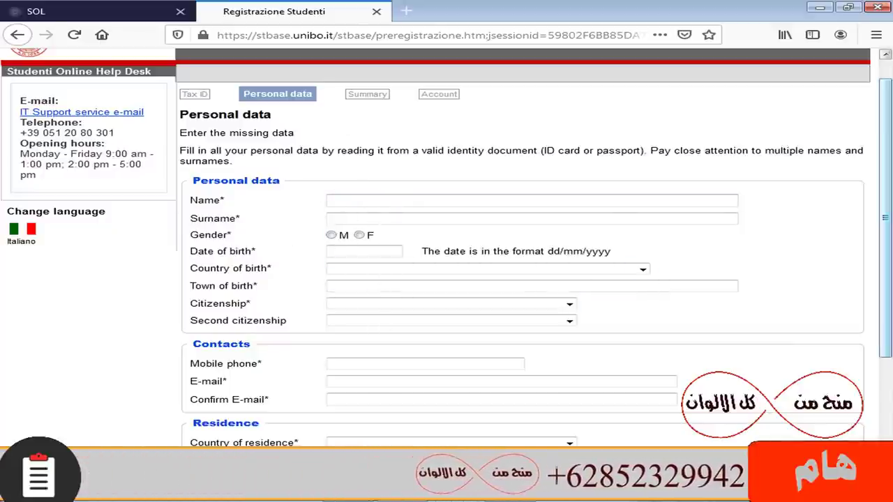
scroll(890, 198, down, 1)
scroll(890, 199, down, 1)
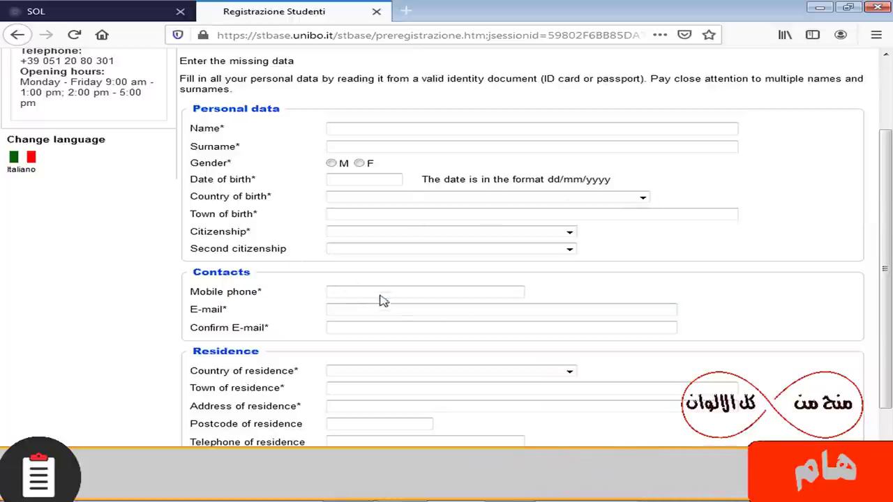
scroll(442, 335, down, 2)
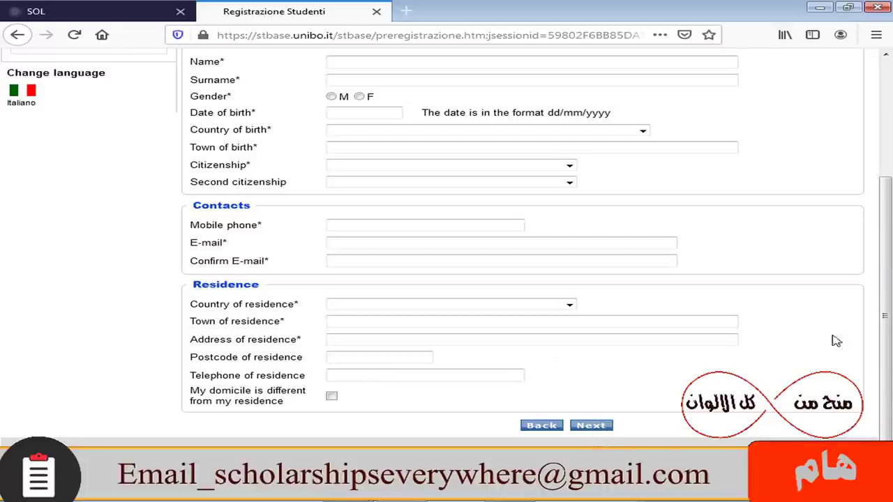
drag(885, 290, 884, 211)
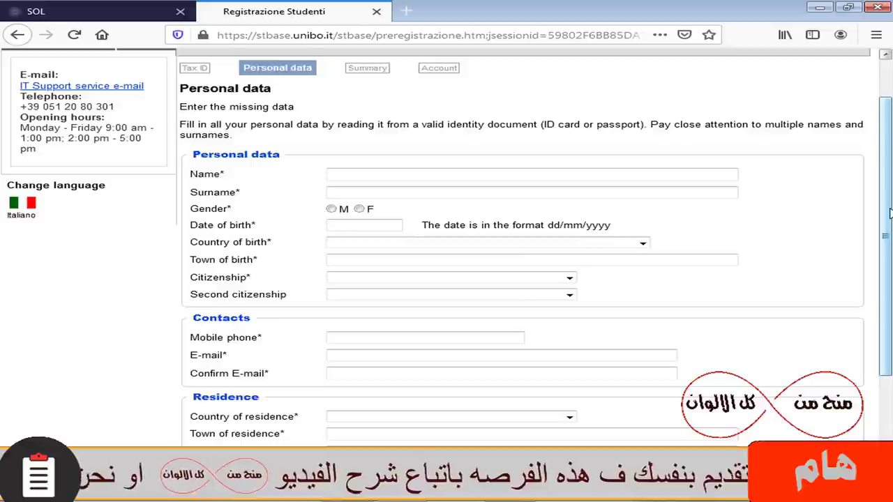
scroll(799, 233, up, 2)
click(20, 7)
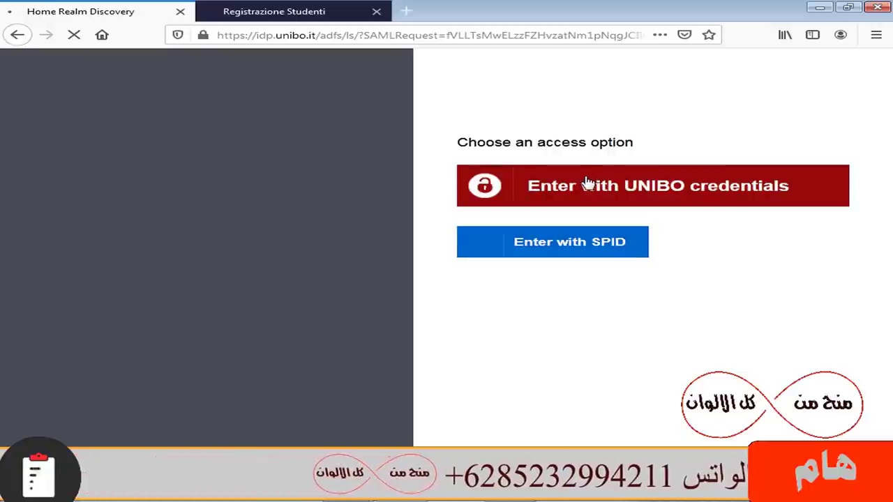
- Choose signing in with UNIBO credentials to reach the Sign in form
click(672, 185)
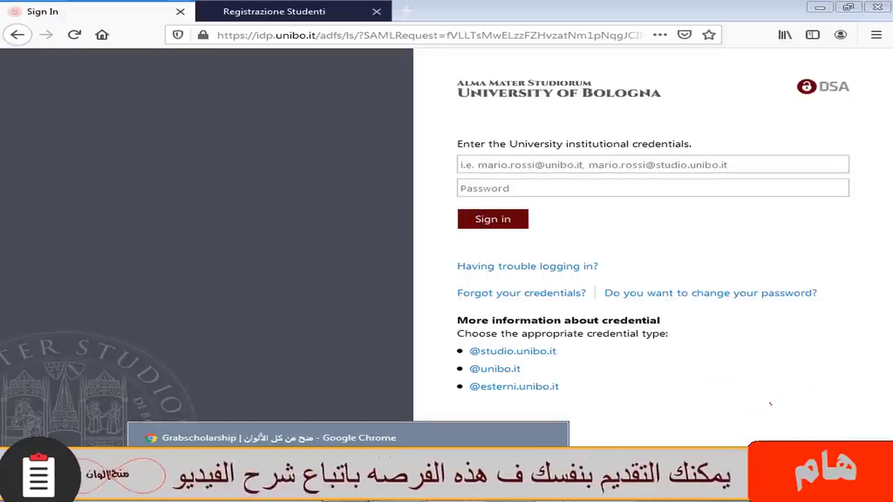
- Switch to the Chrome window showing the GrabScholarship article
click(237, 495)
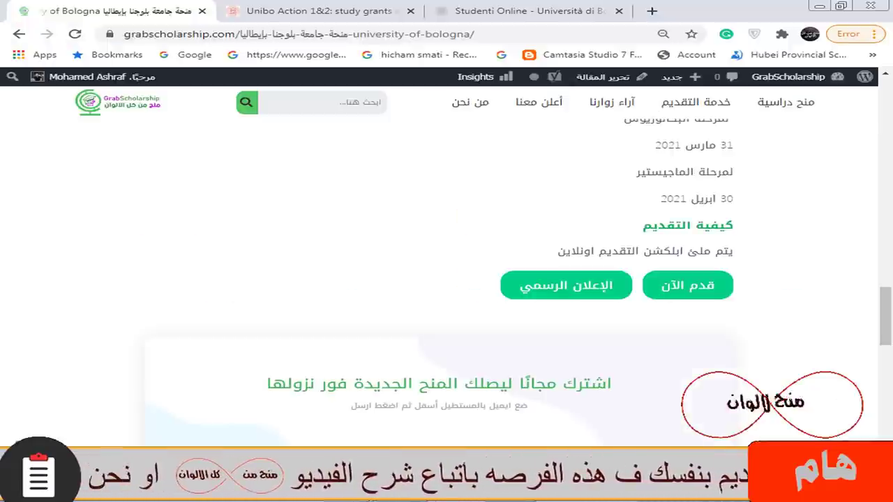
- Check the Unibo Action 1&2 grants tab, then choose First level professional master's degree and continue
click(318, 8)
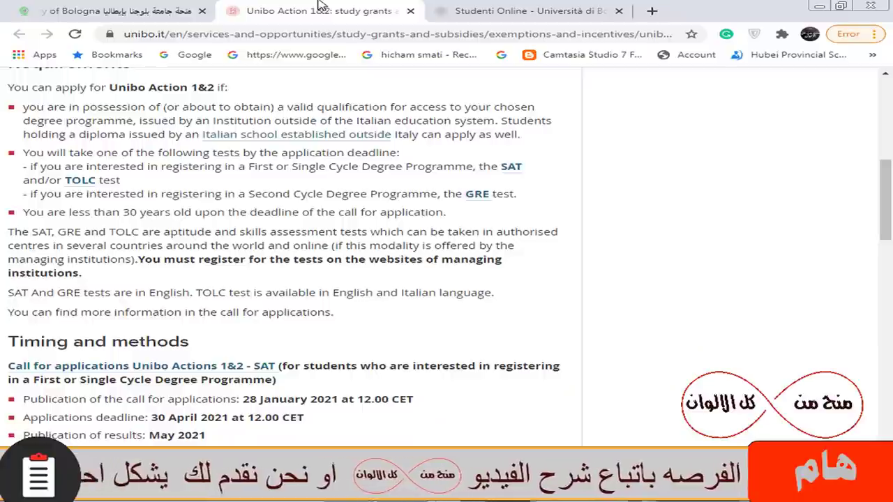
click(463, 8)
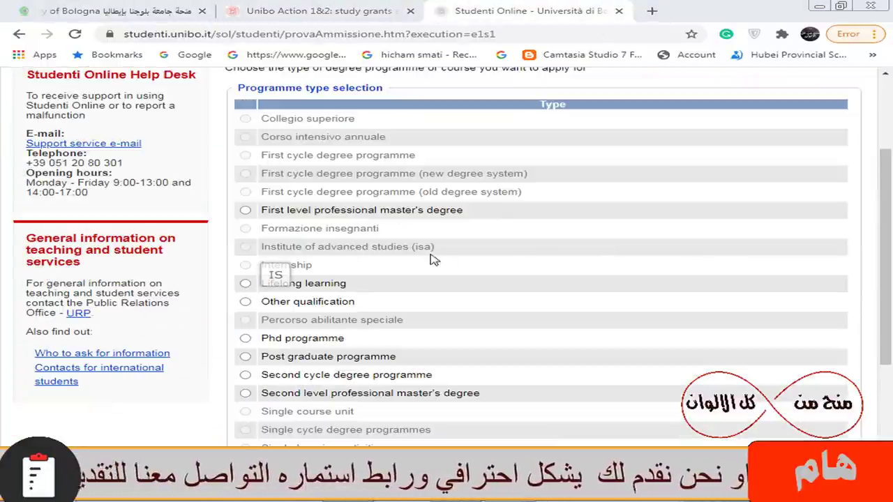
scroll(891, 257, up, 1)
scroll(891, 257, up, 1)
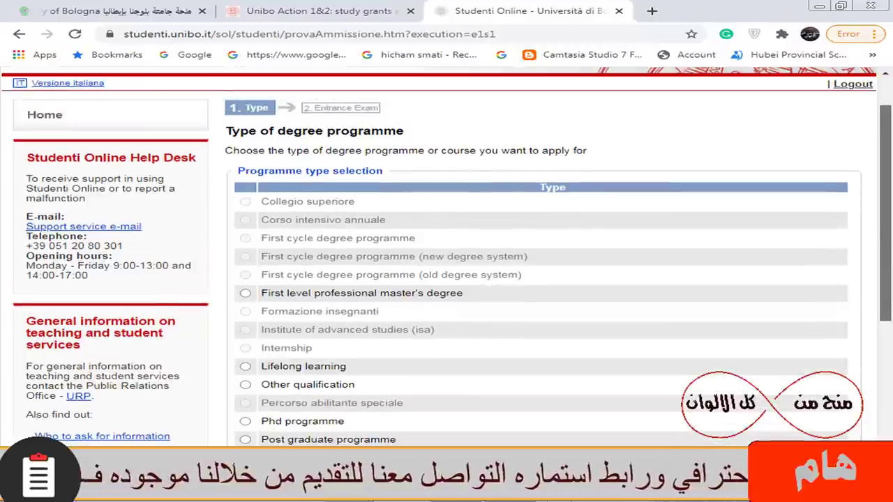
scroll(890, 263, down, 1)
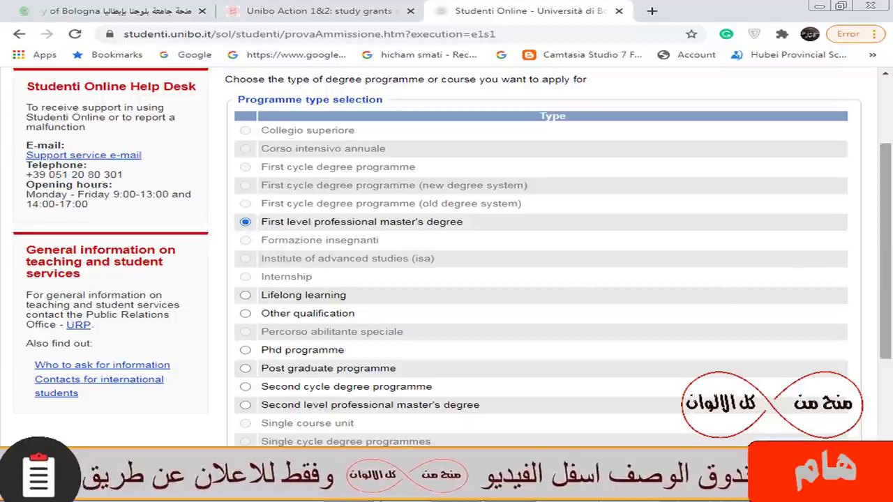
scroll(652, 385, down, 2)
click(545, 426)
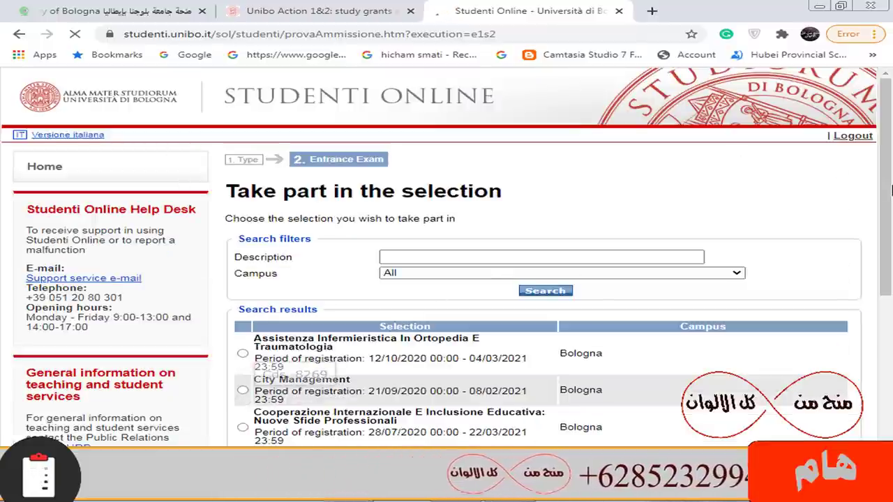
- Select Outdoor Education from the list of available selections
scroll(569, 265, down, 4)
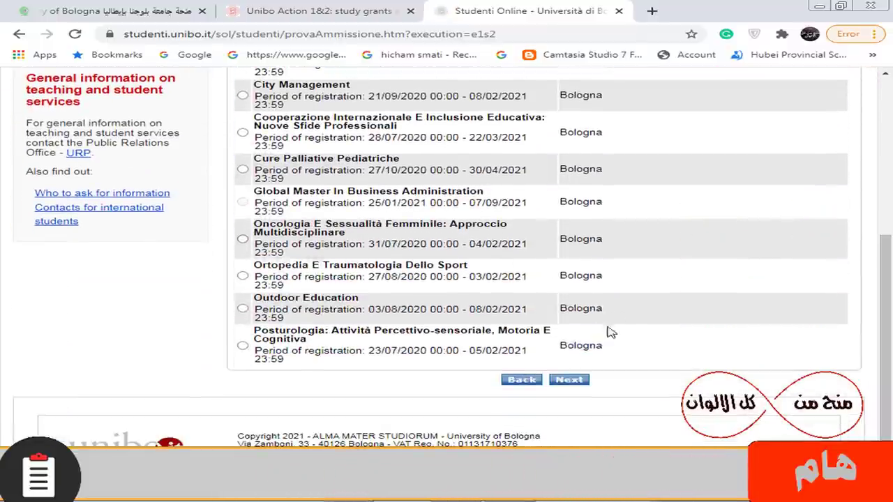
scroll(501, 309, up, 1)
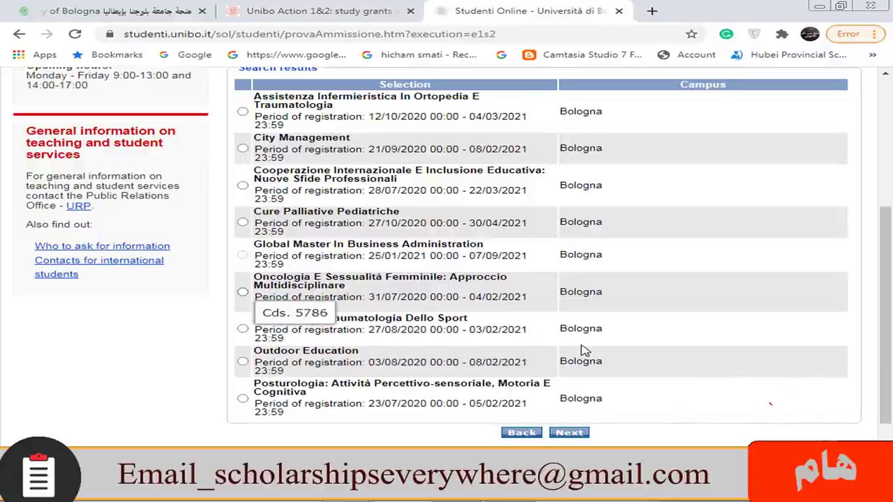
click(242, 361)
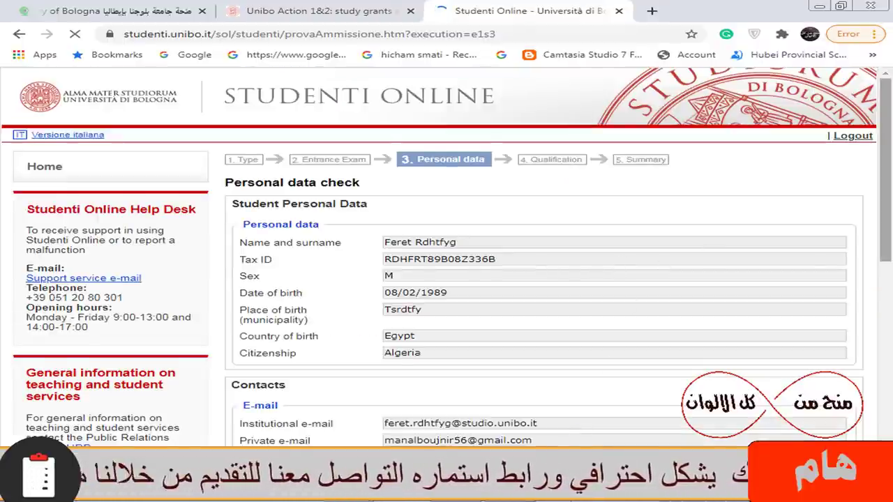
- Review the prefilled personal data and continue to the Qualification step
scroll(560, 150, down, 1)
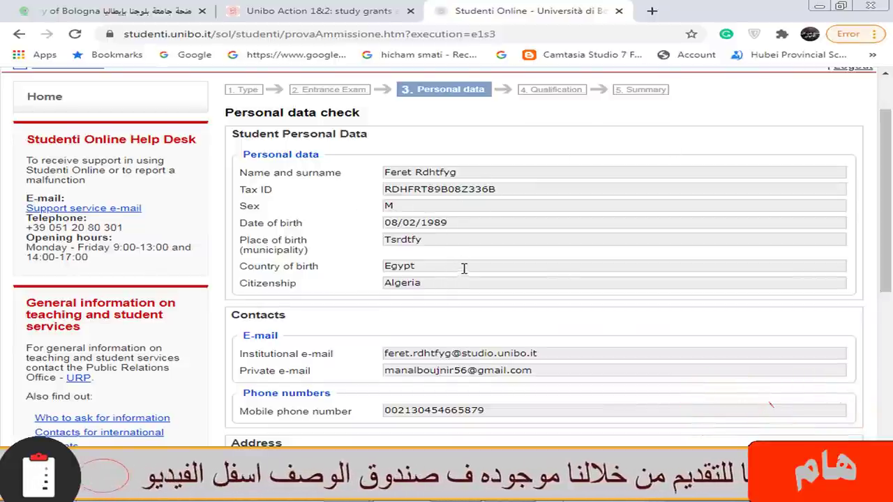
scroll(461, 265, down, 5)
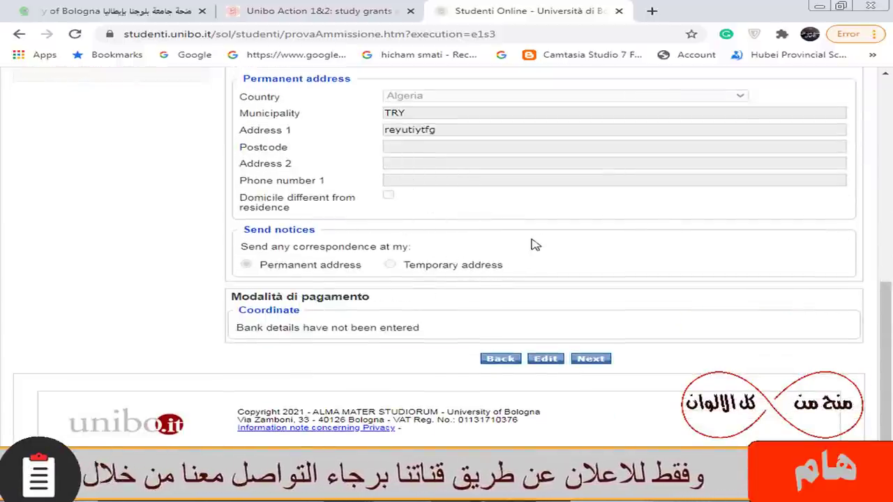
click(592, 361)
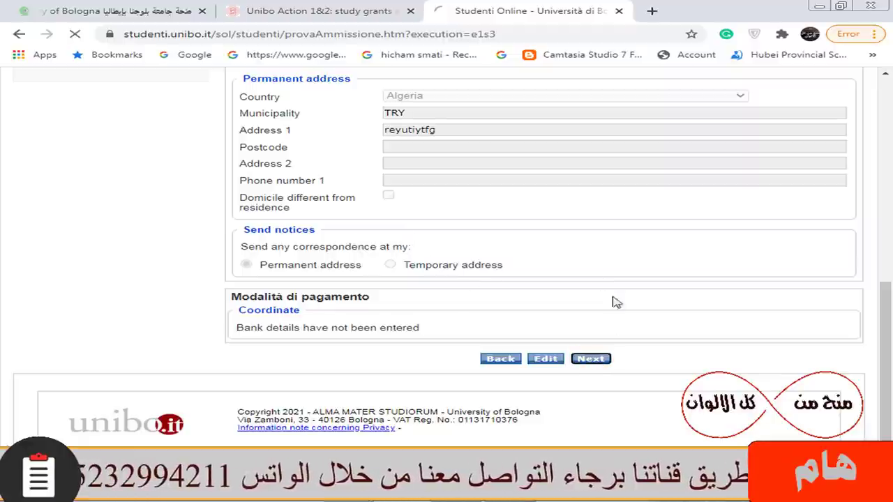
scroll(668, 258, up, 10)
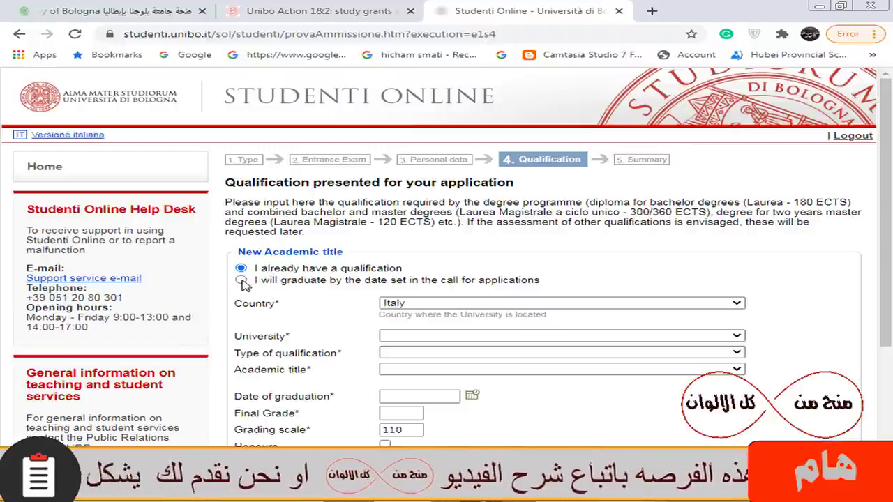
- State graduation by the call deadline, set the university's country to Algeria, and pick the saved university
click(241, 280)
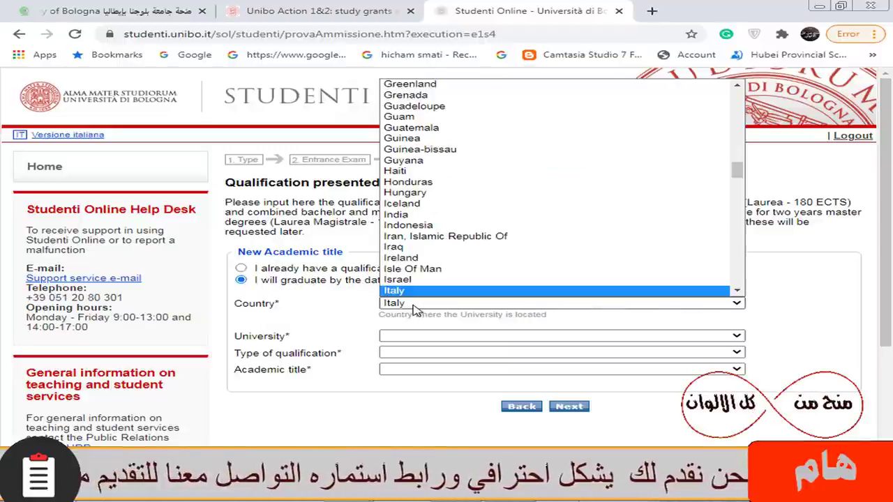
click(411, 304)
scroll(474, 153, up, 20)
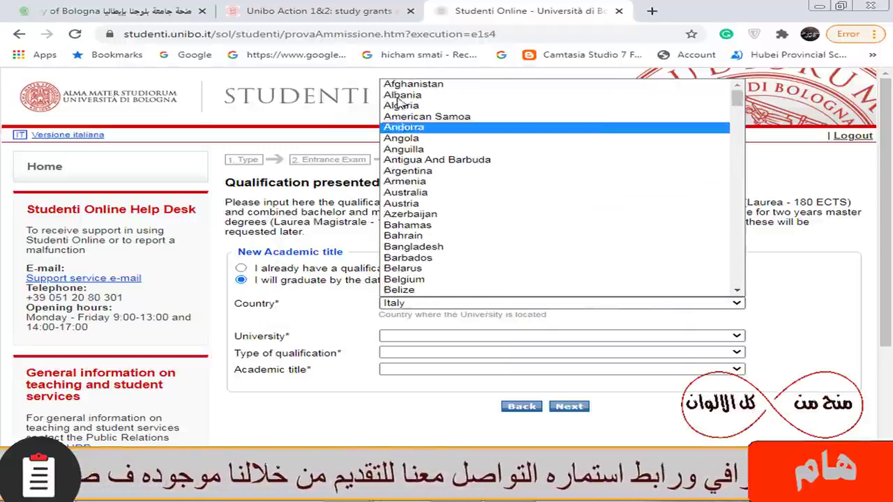
click(520, 103)
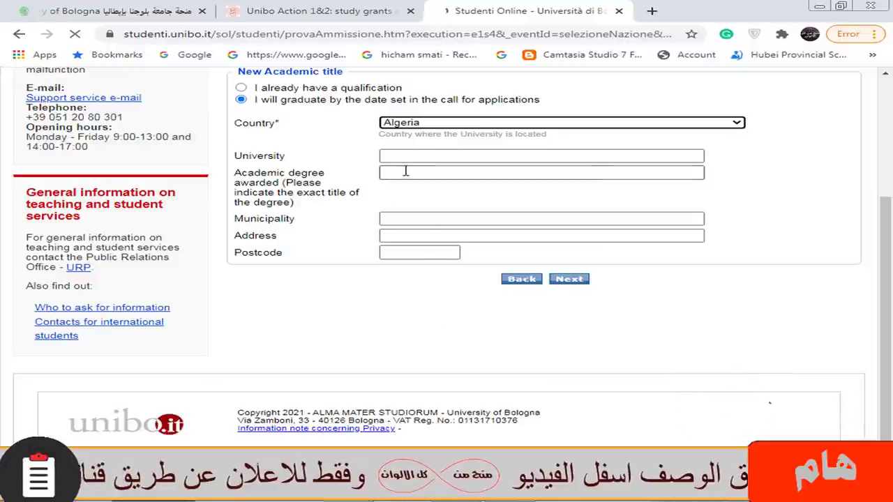
click(399, 156)
key(Down)
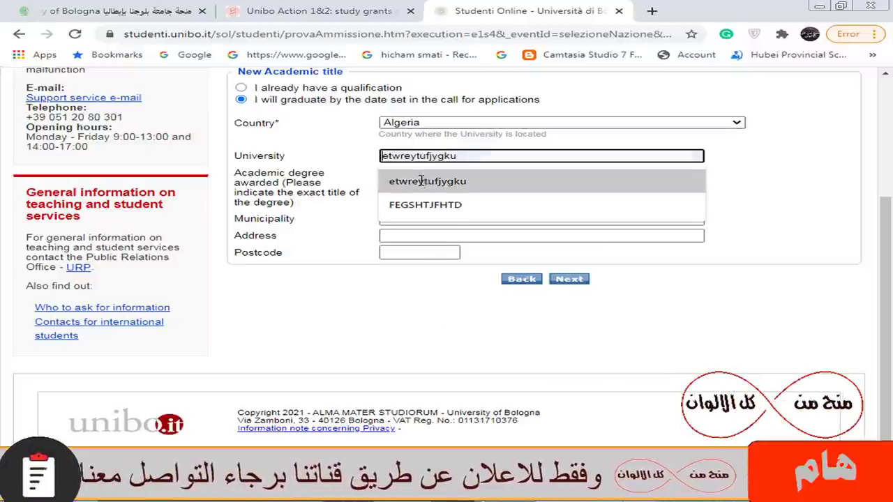
key(Return)
- Fill in degree, municipality and address, correct the postcode to 7786, and submit the title details
click(399, 173)
text(erytu)
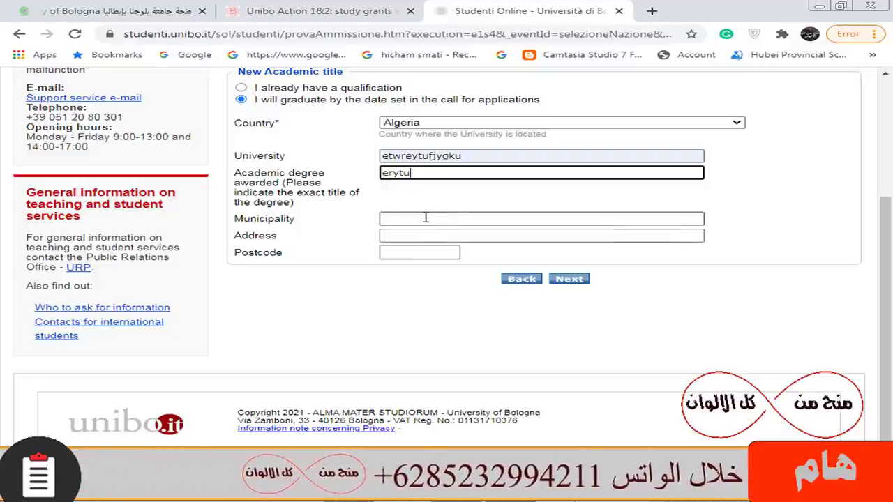
click(428, 218)
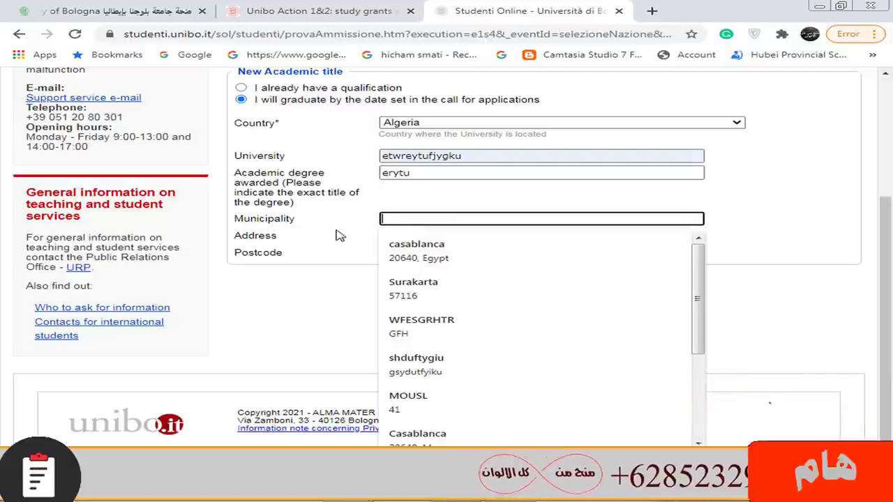
text(yret)
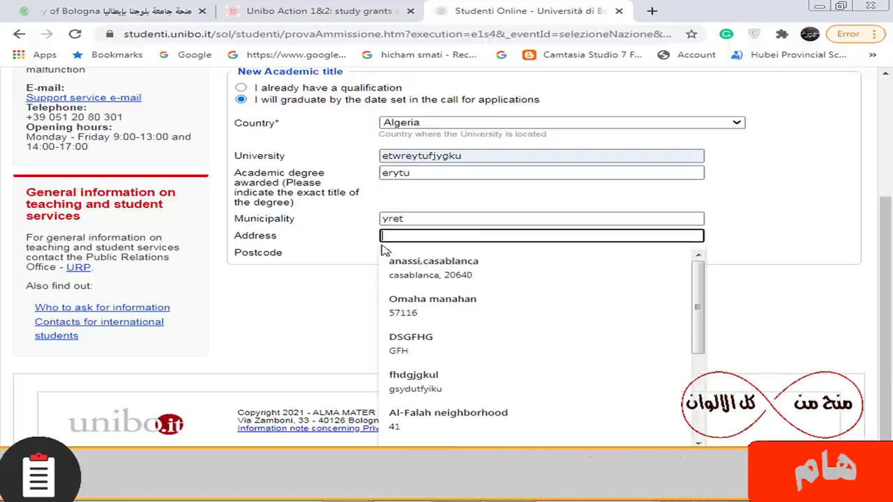
text(eystru)
click(400, 252)
text(urytu)
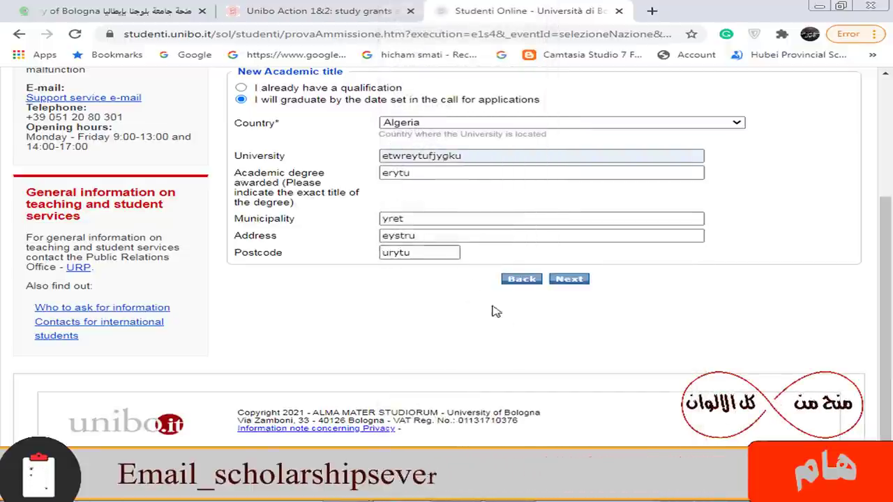
double_click(411, 254)
key(BackSpace)
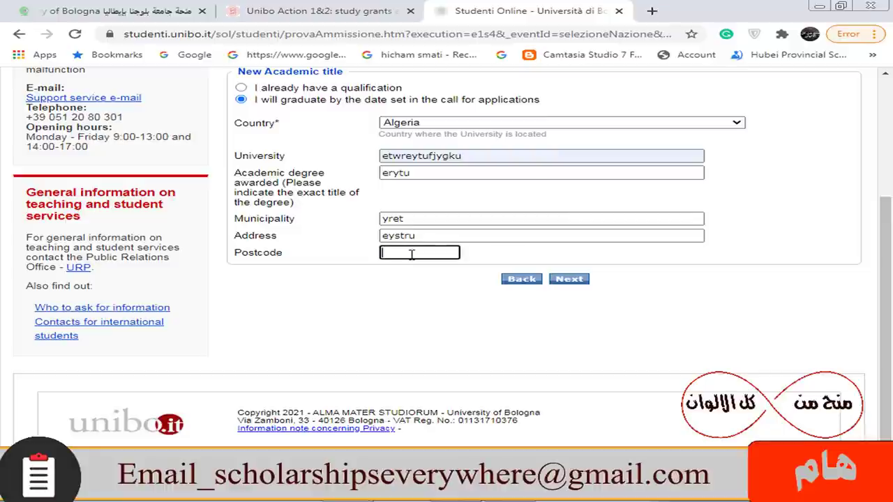
text(7786)
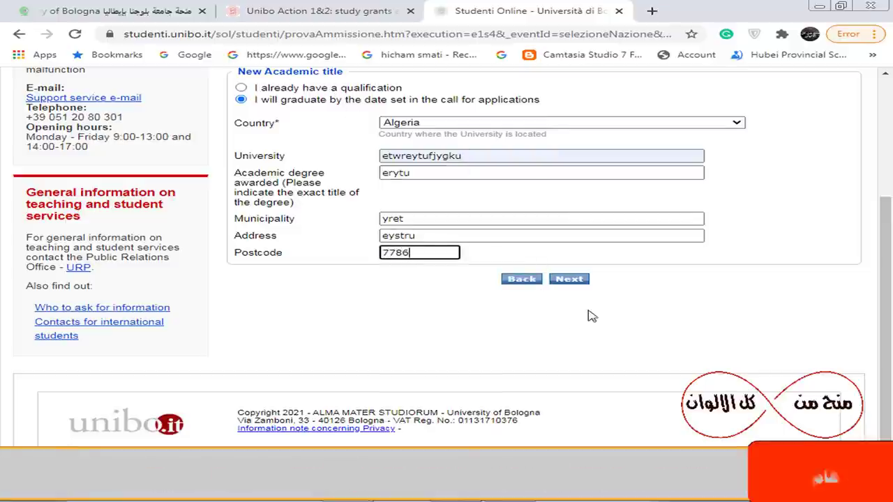
click(569, 280)
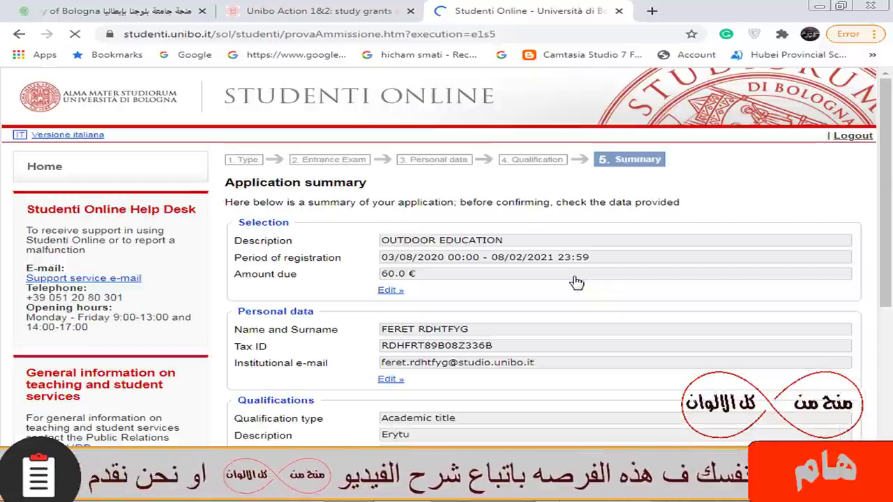
- Set the identity document type to Passport and enter its ID number
drag(890, 231, 890, 331)
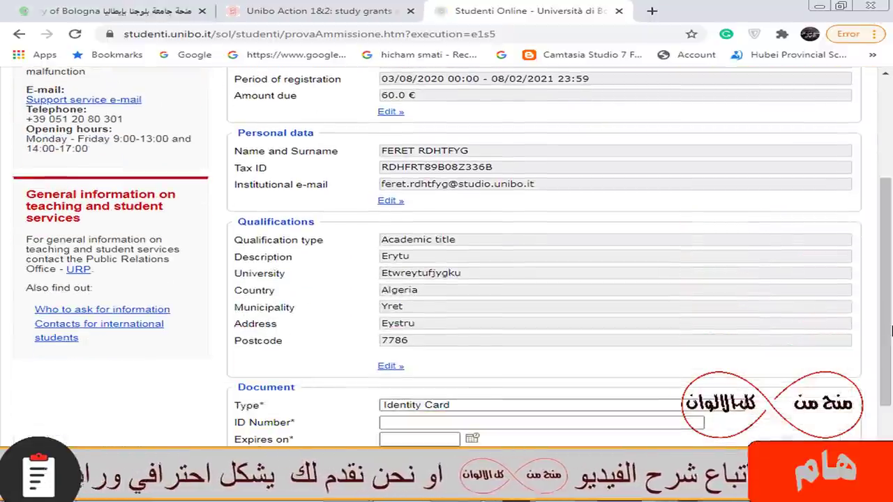
scroll(478, 409, down, 1)
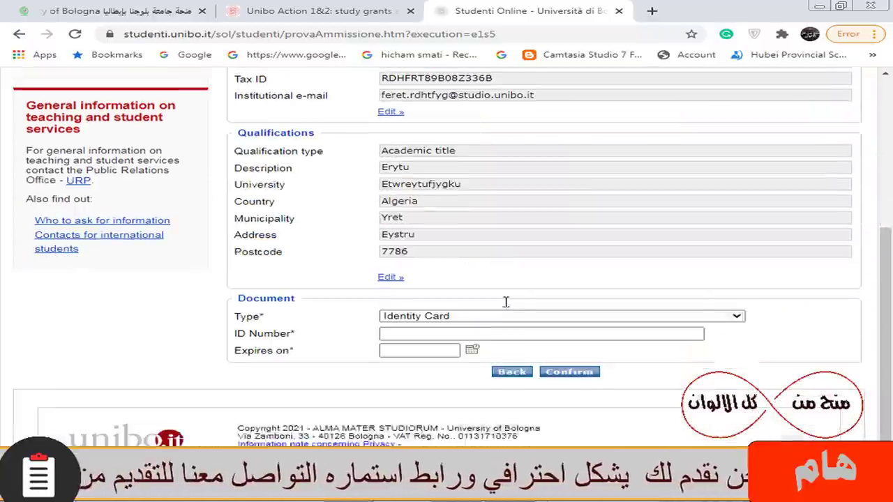
scroll(506, 301, down, 1)
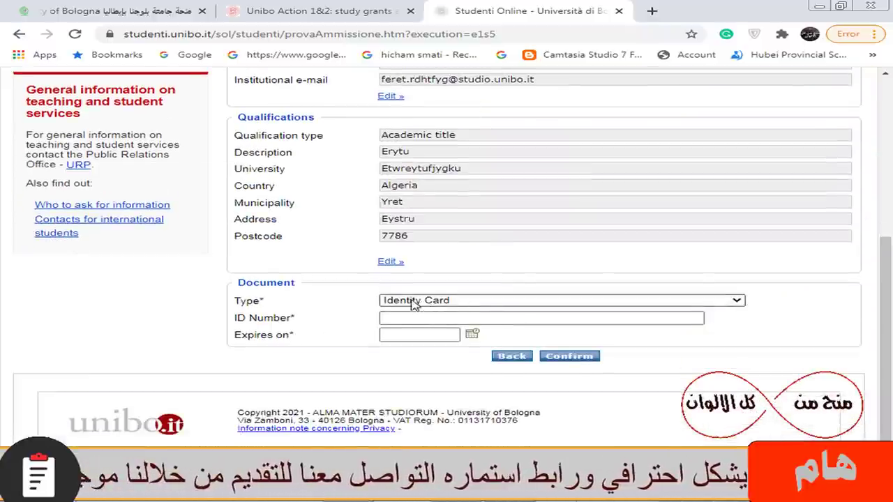
click(445, 301)
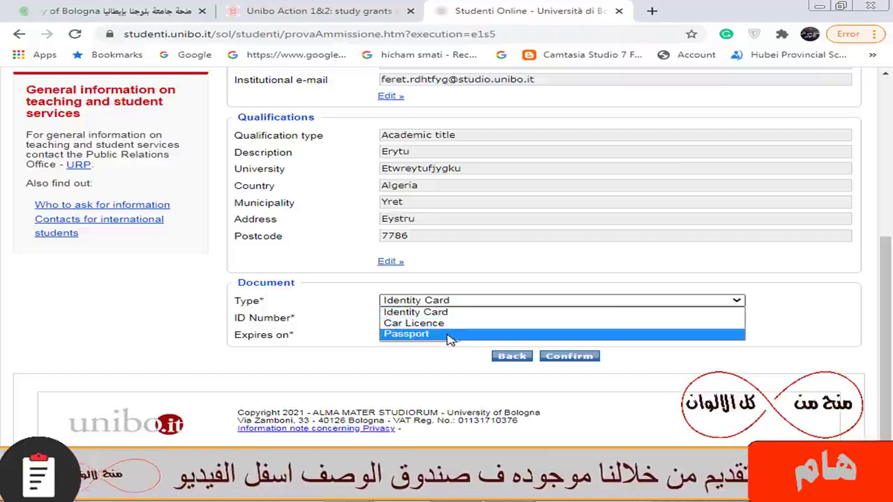
click(450, 335)
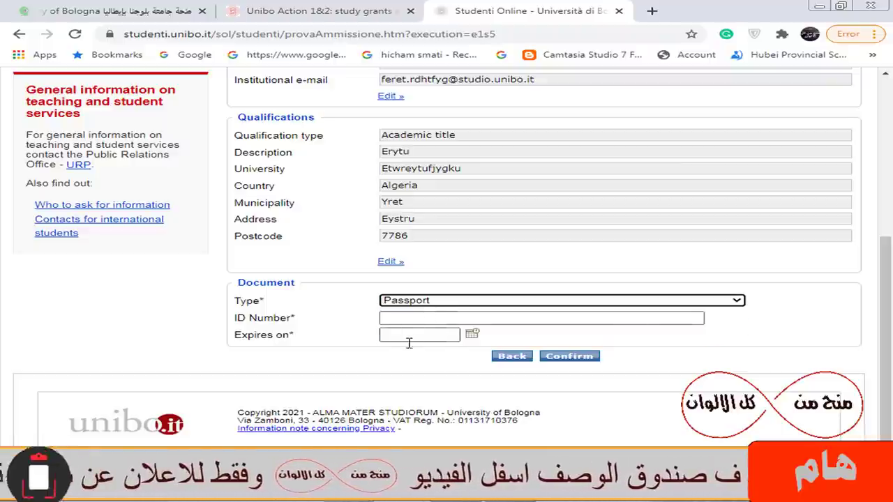
click(428, 320)
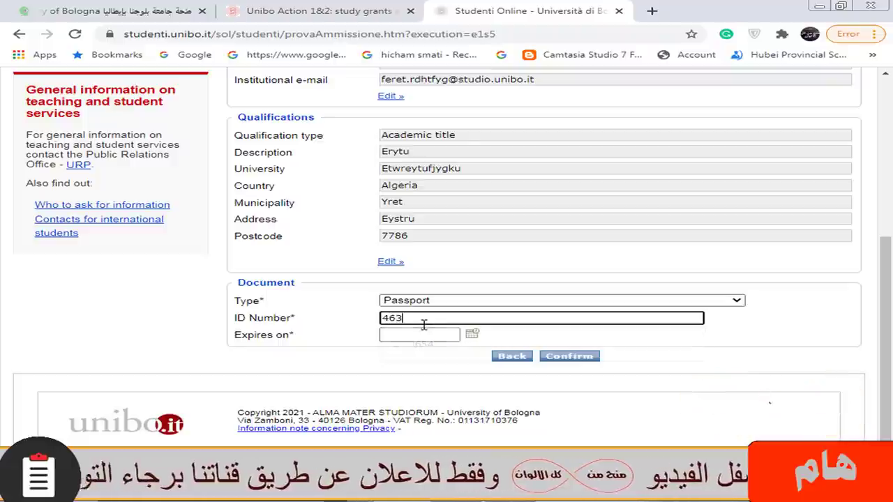
- Set the passport expiry date to 08/02/2024 and confirm the application
click(472, 337)
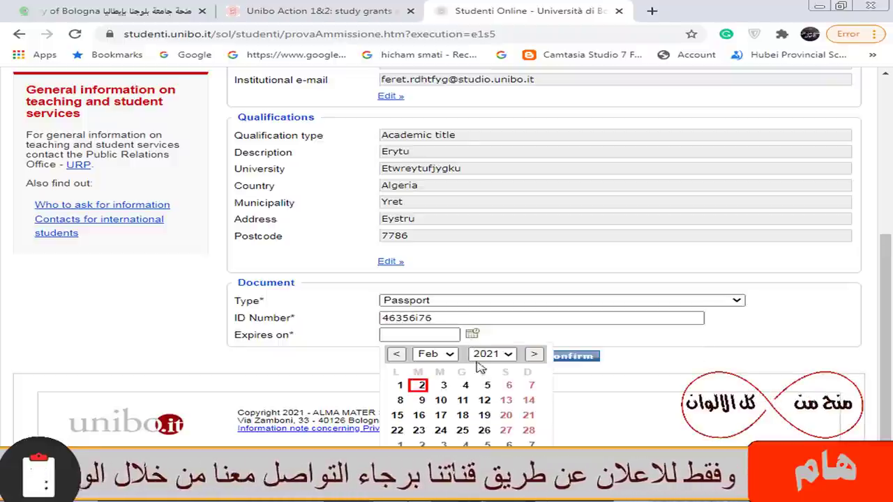
click(491, 354)
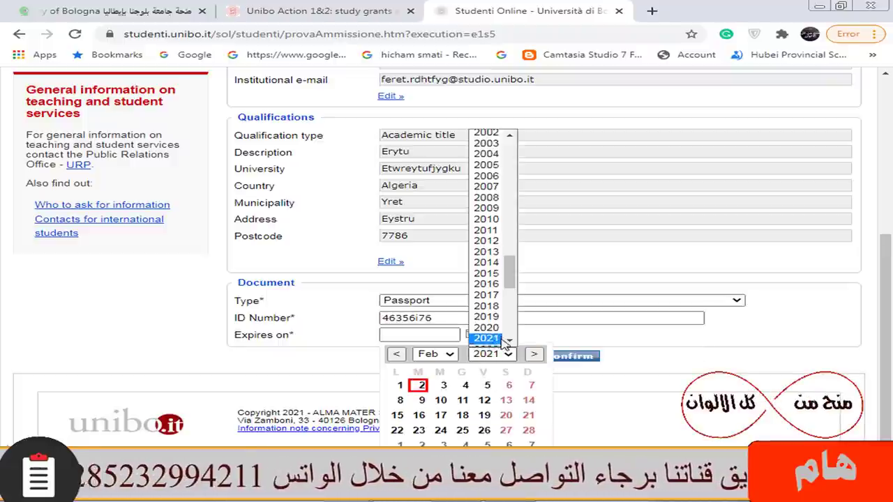
scroll(492, 293, down, 3)
click(486, 242)
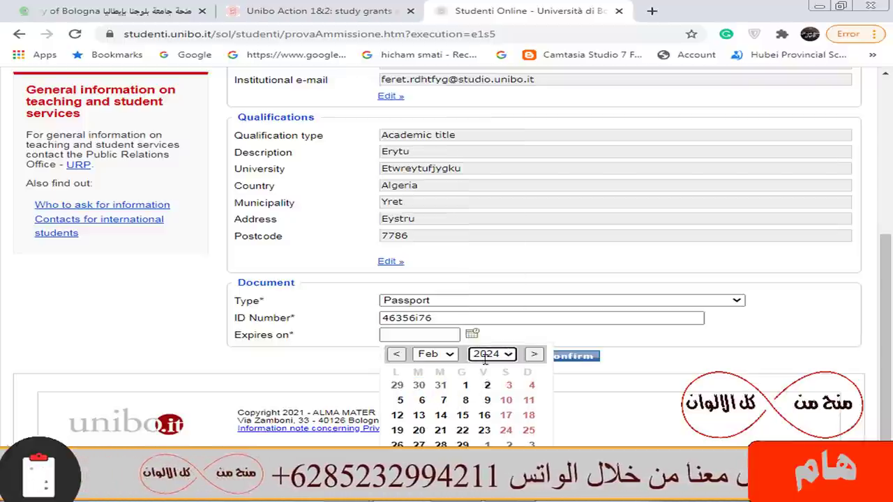
click(463, 399)
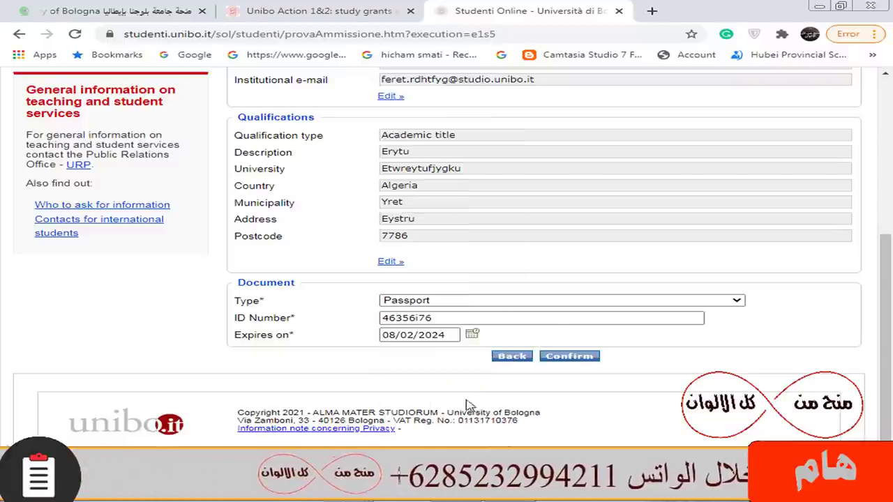
click(572, 360)
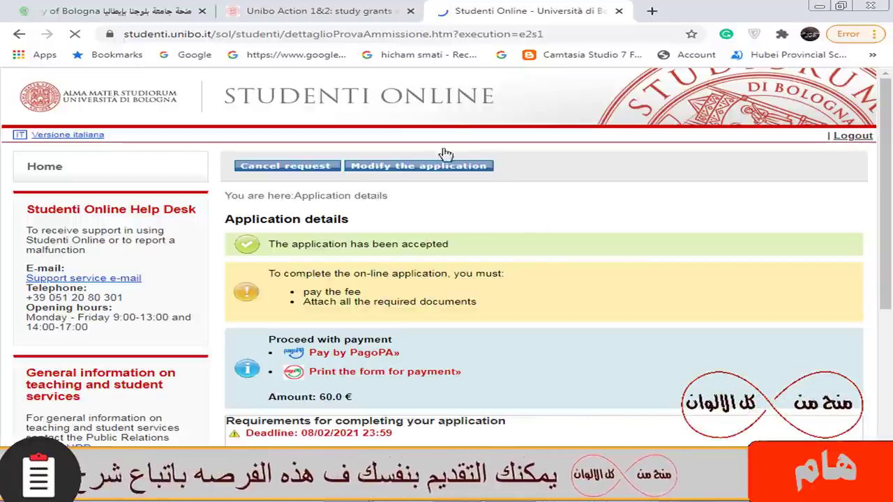
- Scroll the Application details page, highlighting the 60.0 € fee due and checking the missing documents
scroll(446, 279, down, 2)
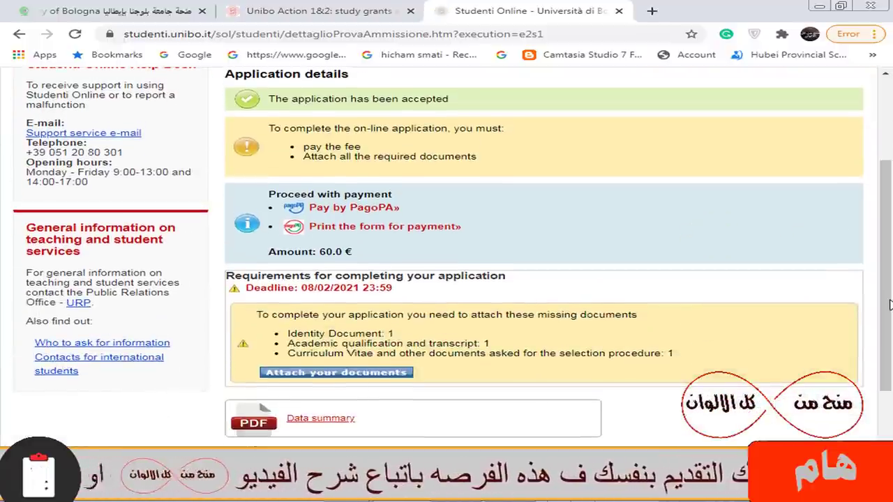
scroll(886, 291, down, 2)
scroll(885, 290, up, 1)
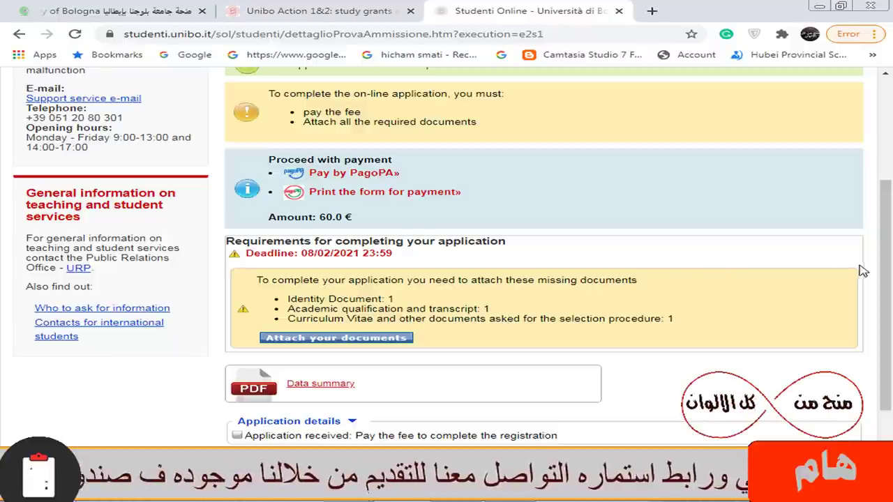
drag(886, 291, 890, 219)
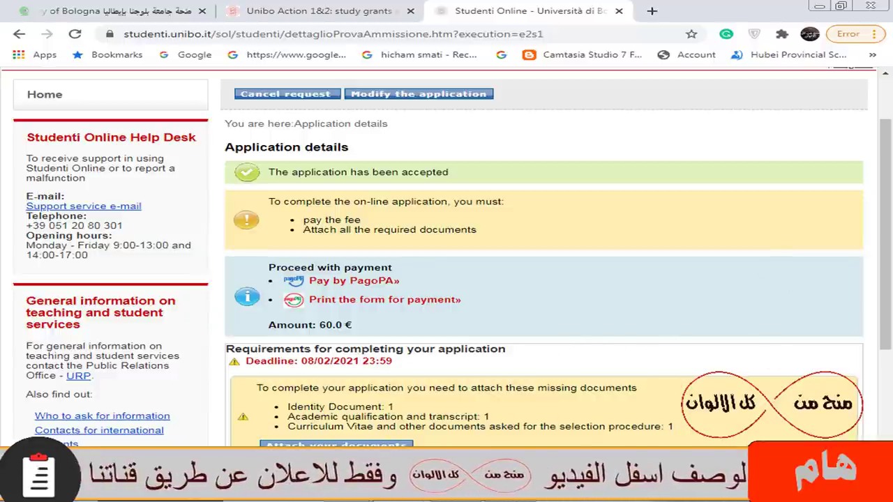
drag(319, 325, 353, 325)
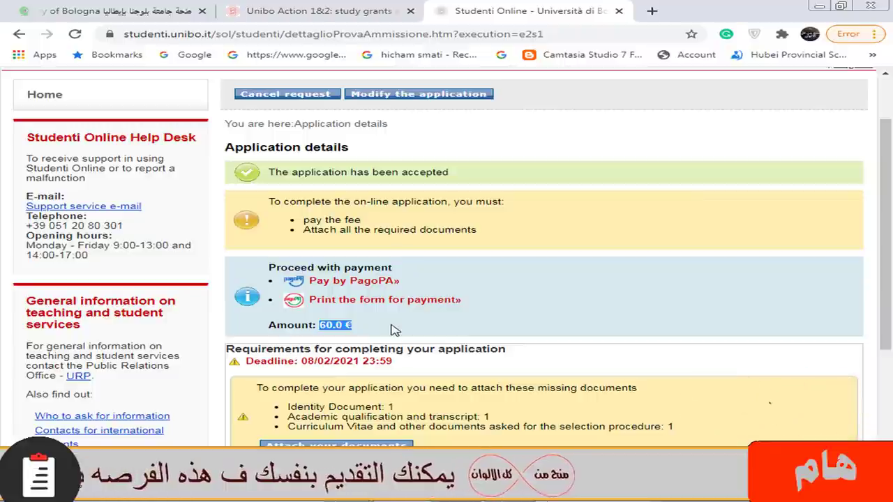
click(341, 344)
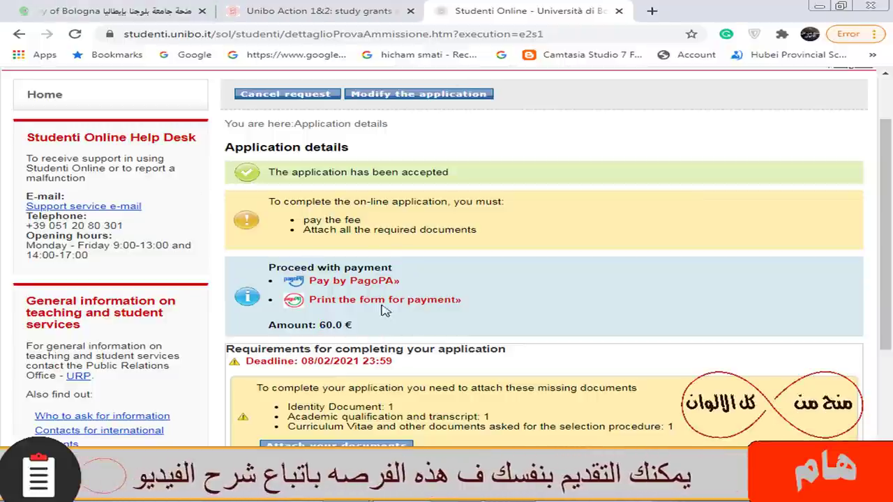
scroll(533, 342, down, 2)
scroll(532, 342, down, 1)
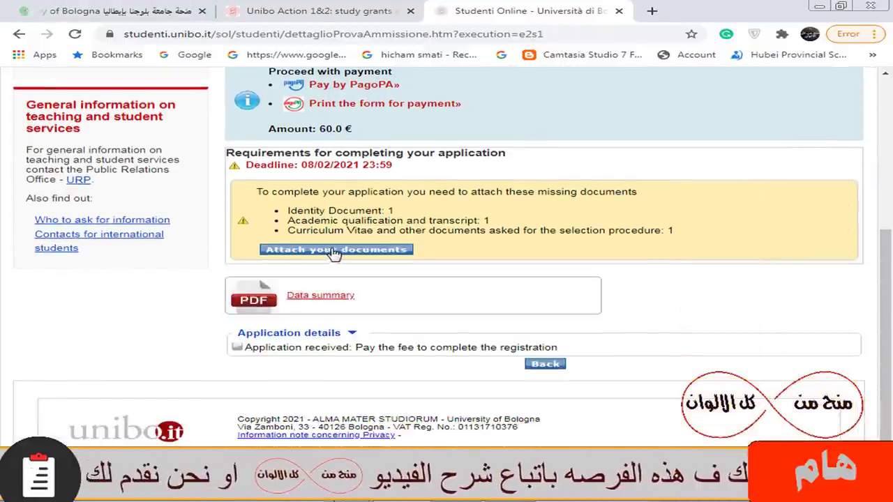
- Open the Attach your documents page and scroll through the required attachments
click(337, 250)
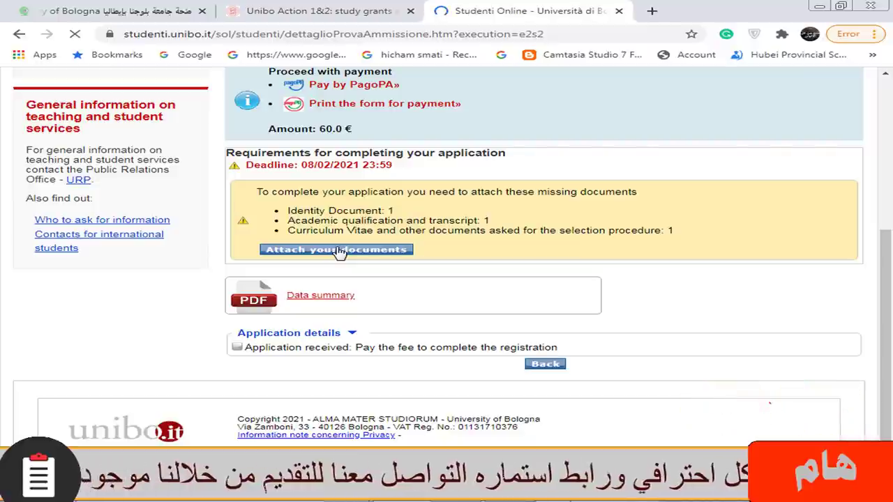
scroll(337, 253, down, 3)
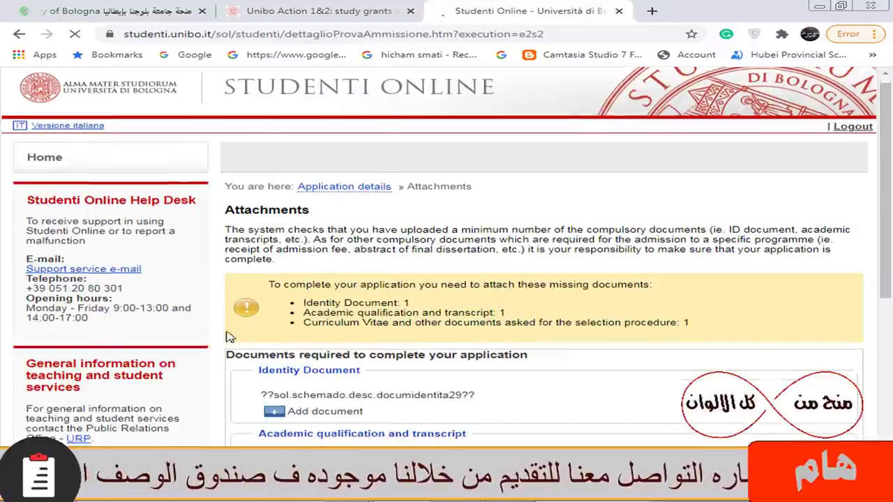
scroll(352, 305, down, 1)
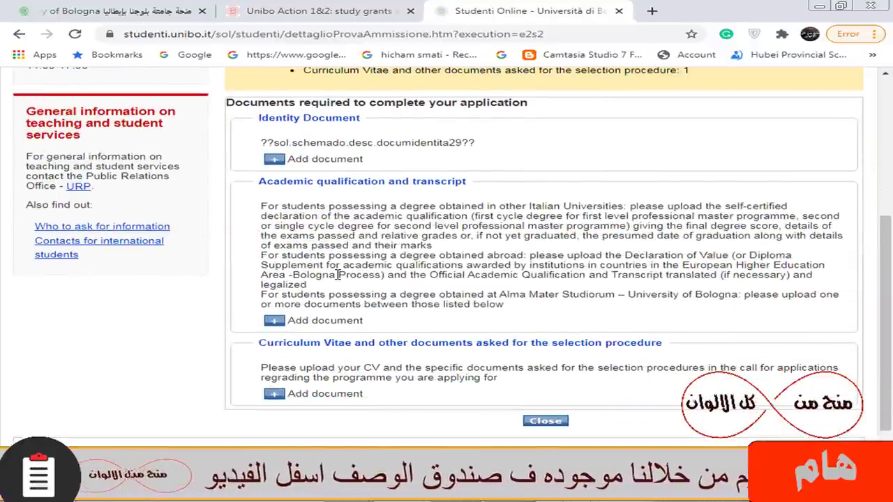
scroll(349, 303, down, 1)
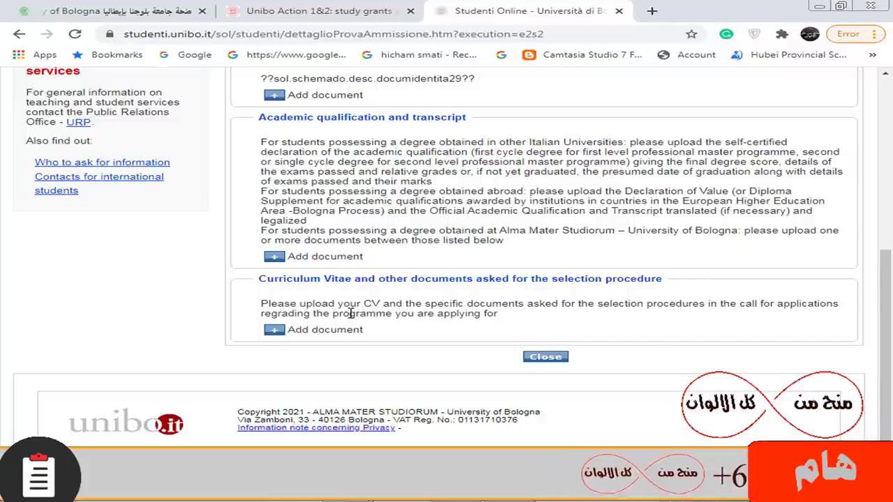
- Go back to the application details, then switch to the GrabScholarship article tab
click(19, 34)
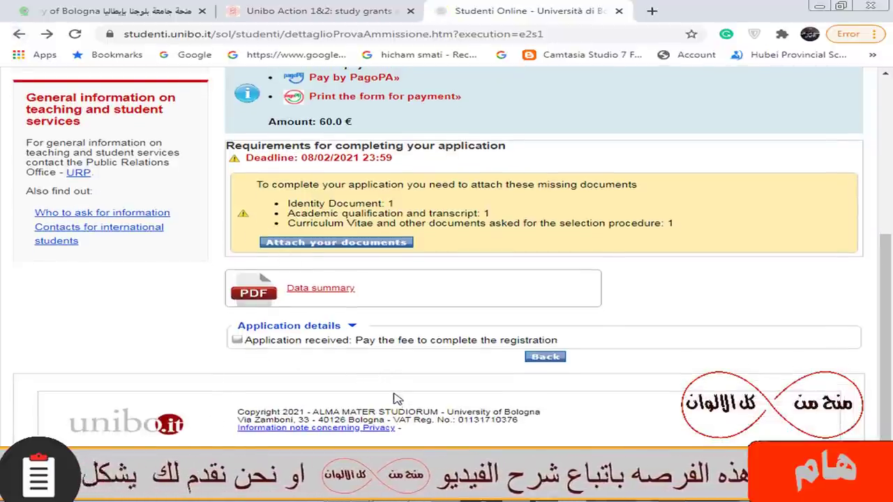
scroll(395, 341, up, 4)
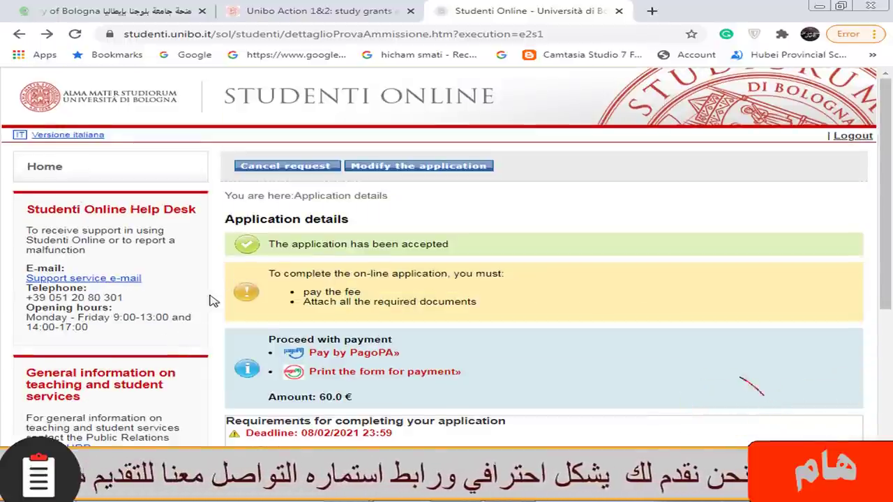
key(ctrl+Tab)
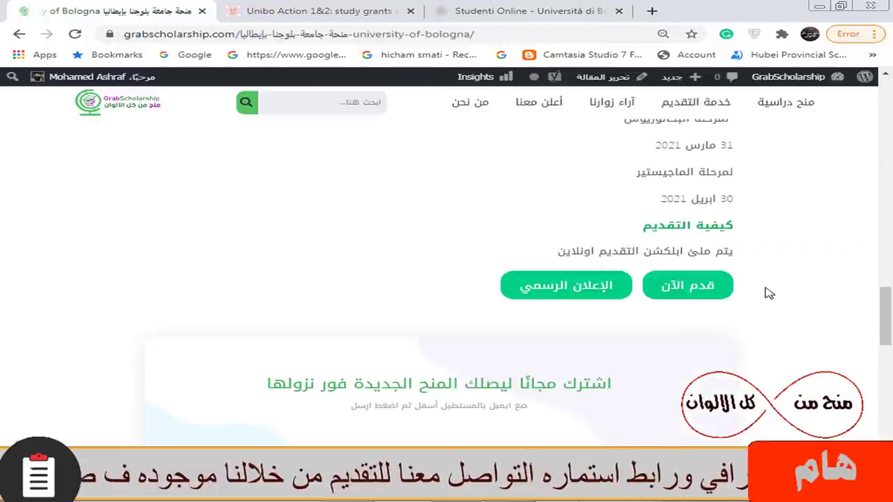
scroll(764, 296, up, 5)
scroll(760, 308, up, 5)
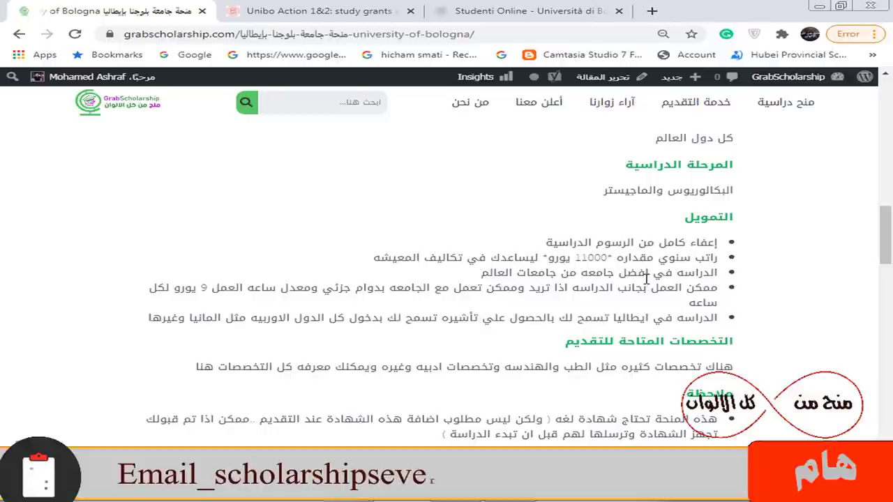
drag(885, 226, 884, 290)
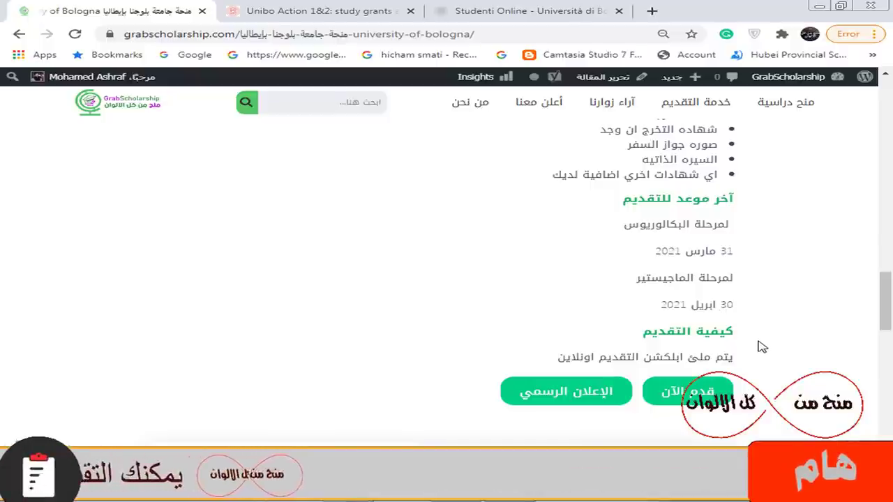
scroll(767, 339, down, 2)
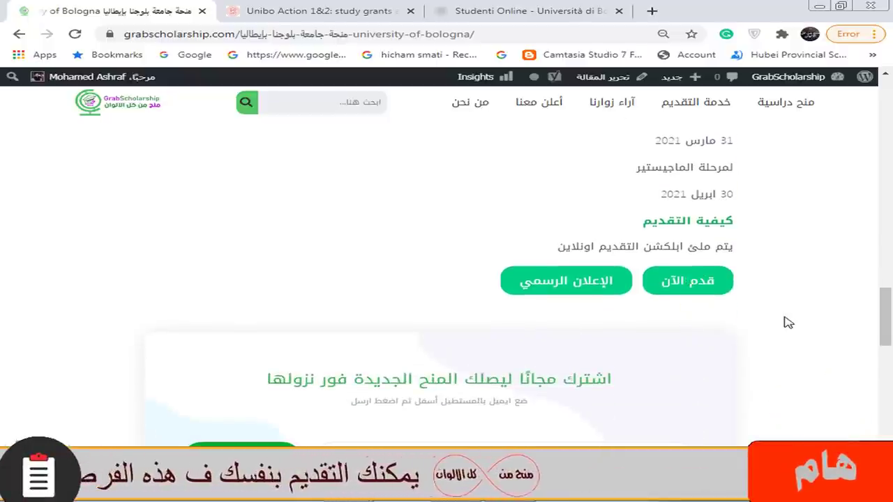